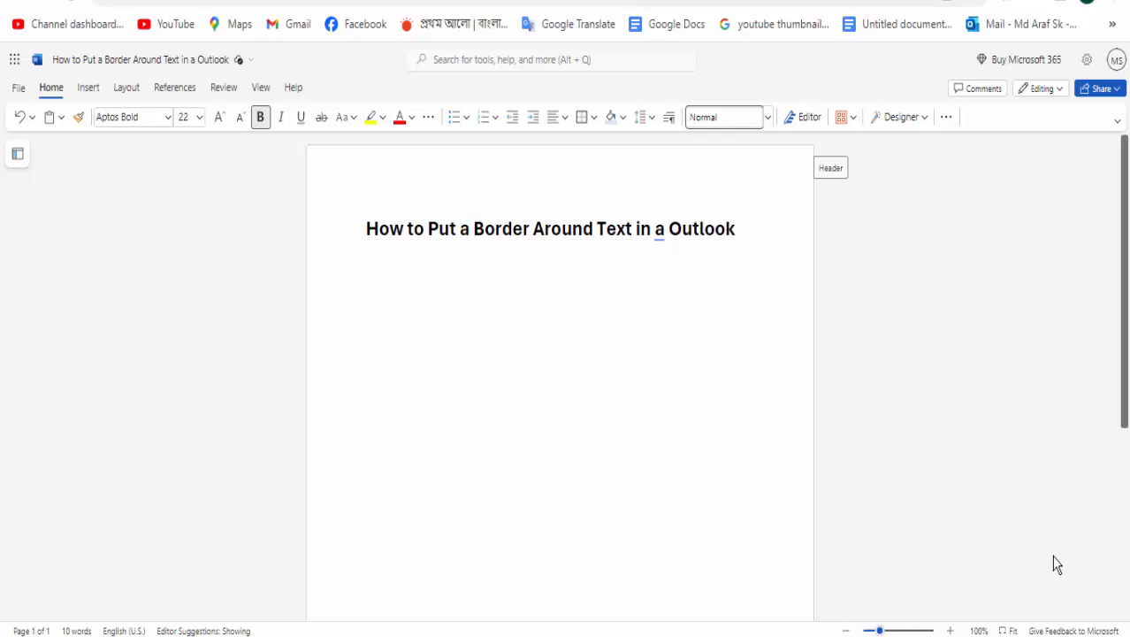
- Paste 'Text Box' and 'The Border' below the title, keeping a single pair of lines
{"action": "left_click", "coordinate": [409, 345]}
{"action": "type", "text": "T"}
{"action": "type", "text": "r"}
{"action": "key", "text": "ctrl+a"}
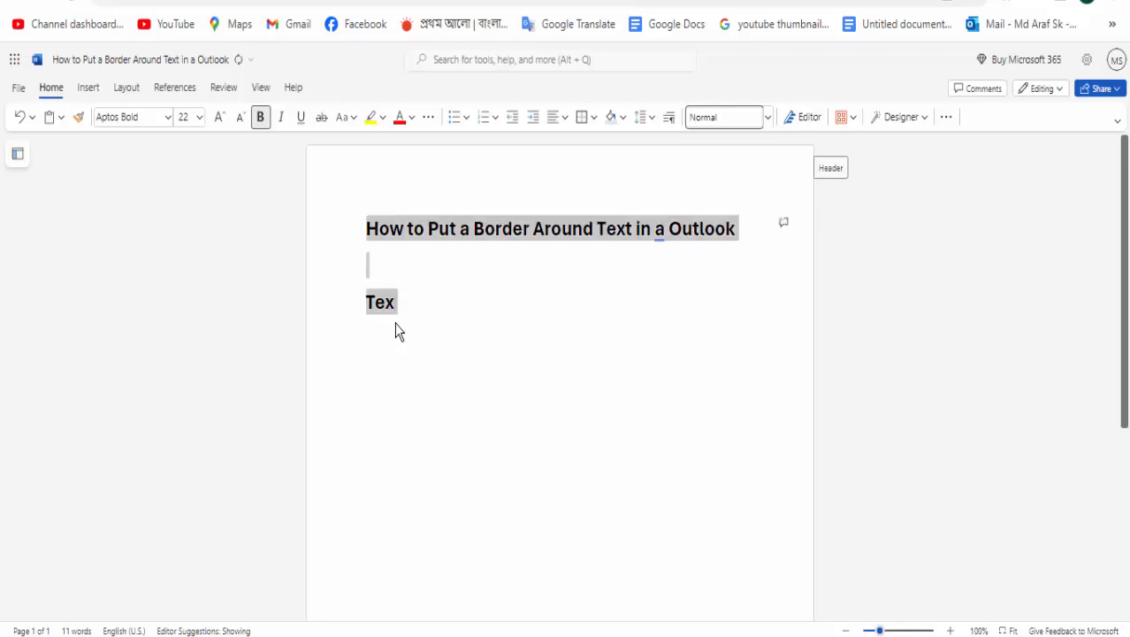
{"action": "key", "text": "BackSpace"}
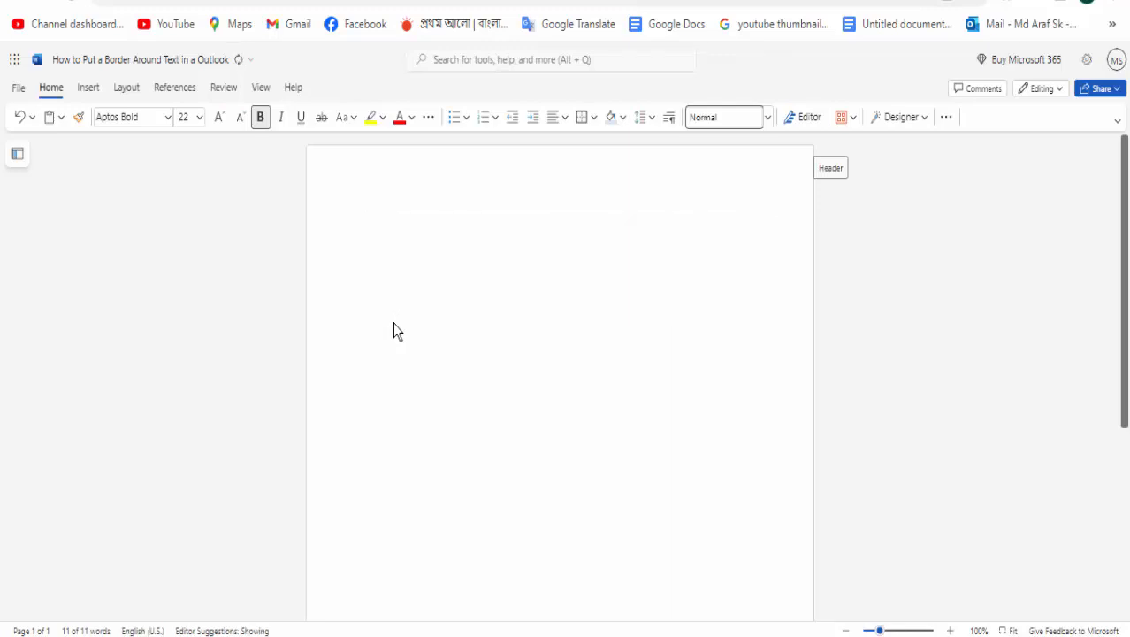
{"action": "key", "text": "ctrl+z"}
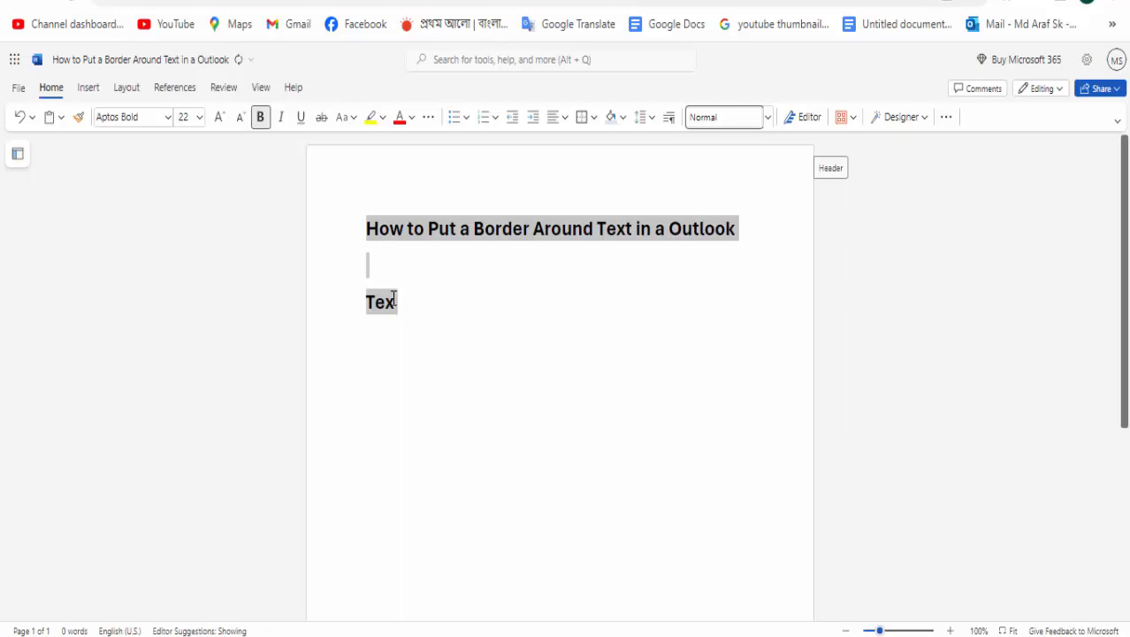
{"action": "left_click_drag", "start_coordinate": [397, 301], "coordinate": [358, 301]}
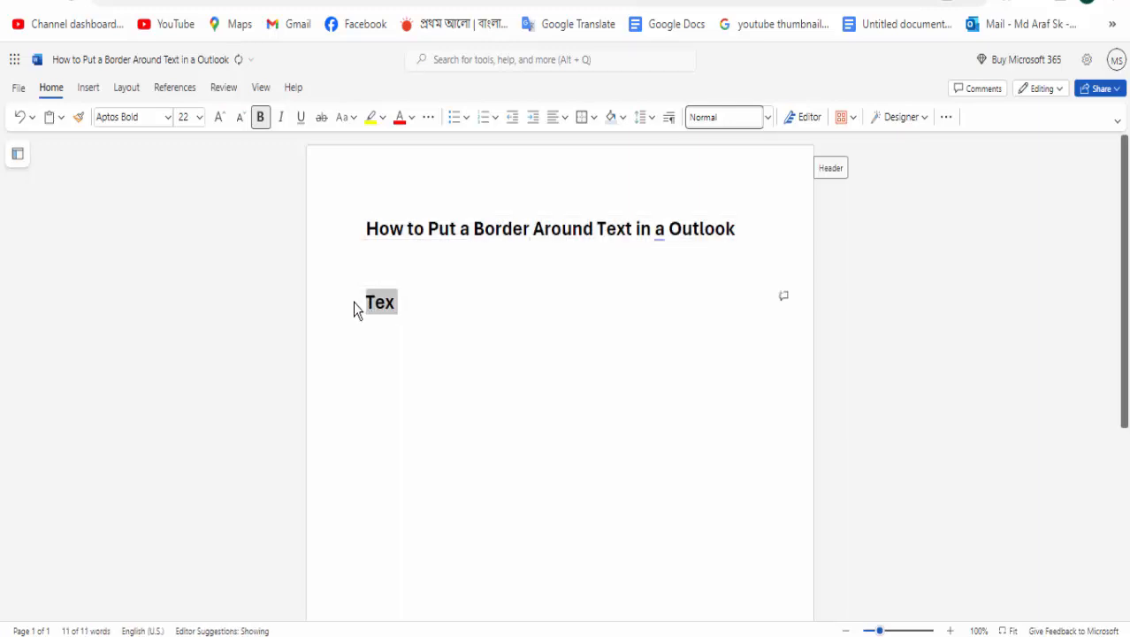
{"action": "type", "text": "Text Box The Border"}
{"action": "type", "text": "Text Box The Border"}
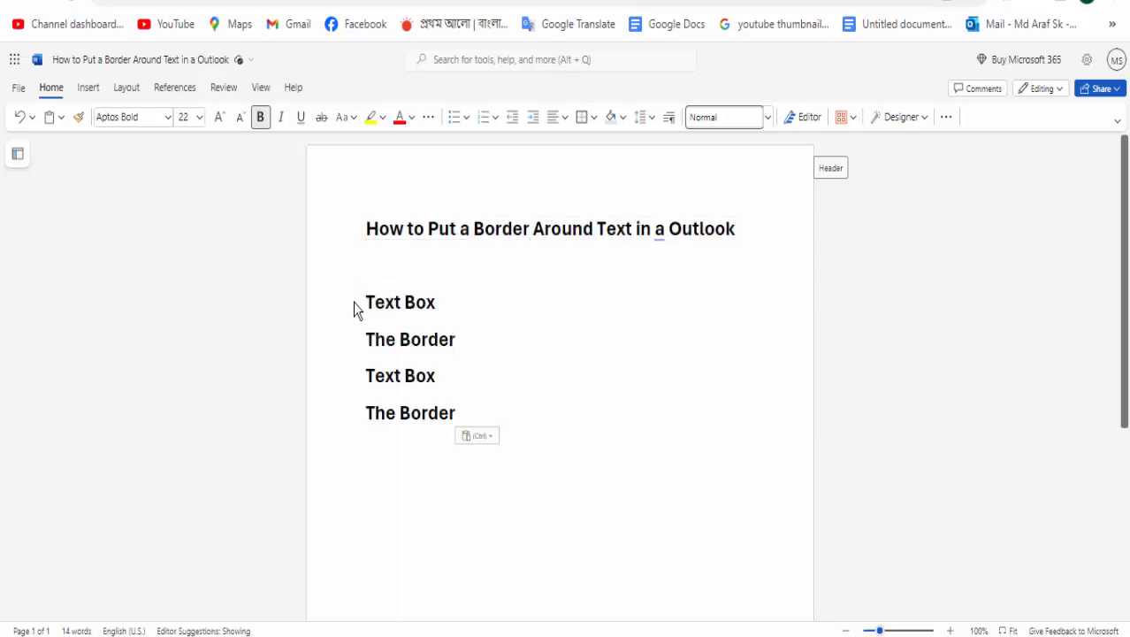
{"action": "key", "text": "ctrl+z"}
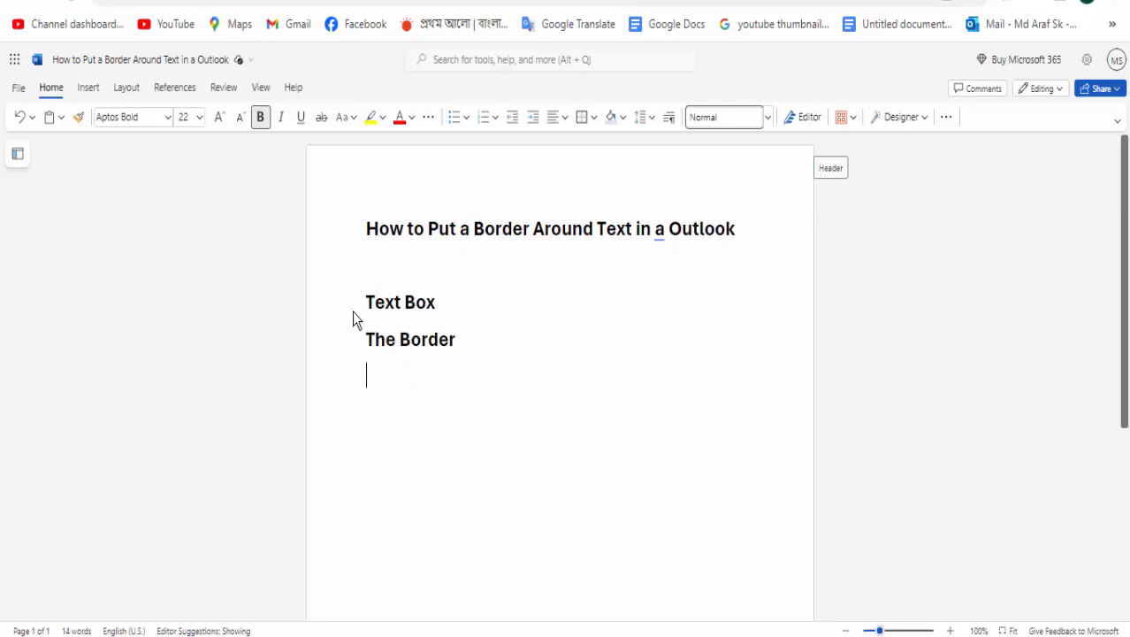
- Select the two lines 'Text Box' and 'The Border'
{"action": "left_click_drag", "start_coordinate": [364, 301], "coordinate": [453, 344]}
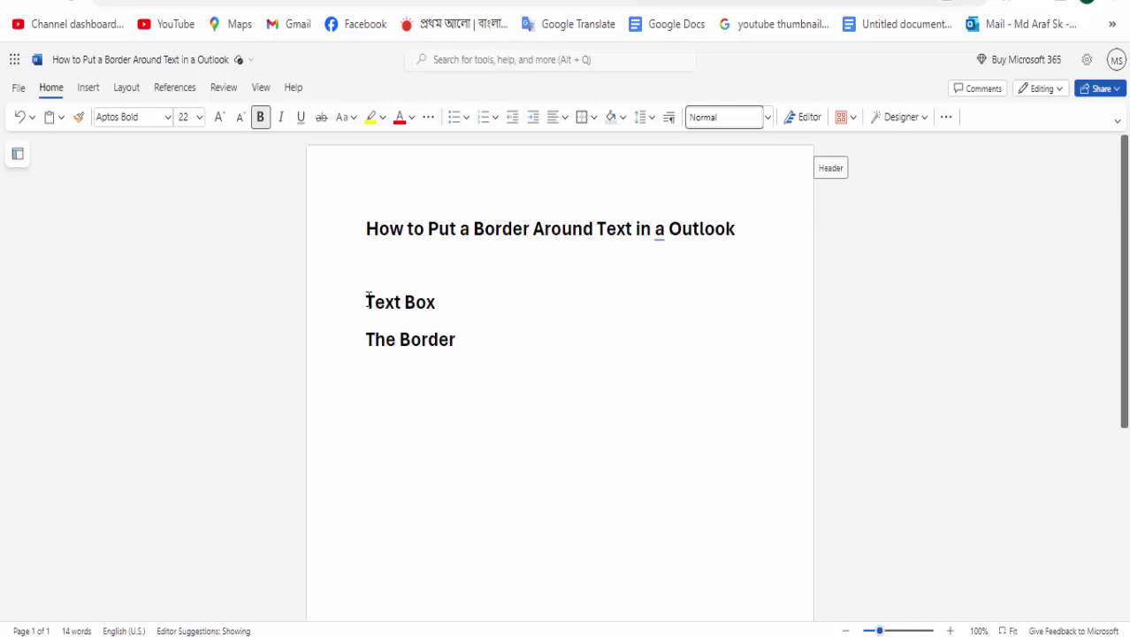
{"action": "left_click", "coordinate": [467, 341]}
{"action": "left_click_drag", "start_coordinate": [454, 339], "coordinate": [359, 305]}
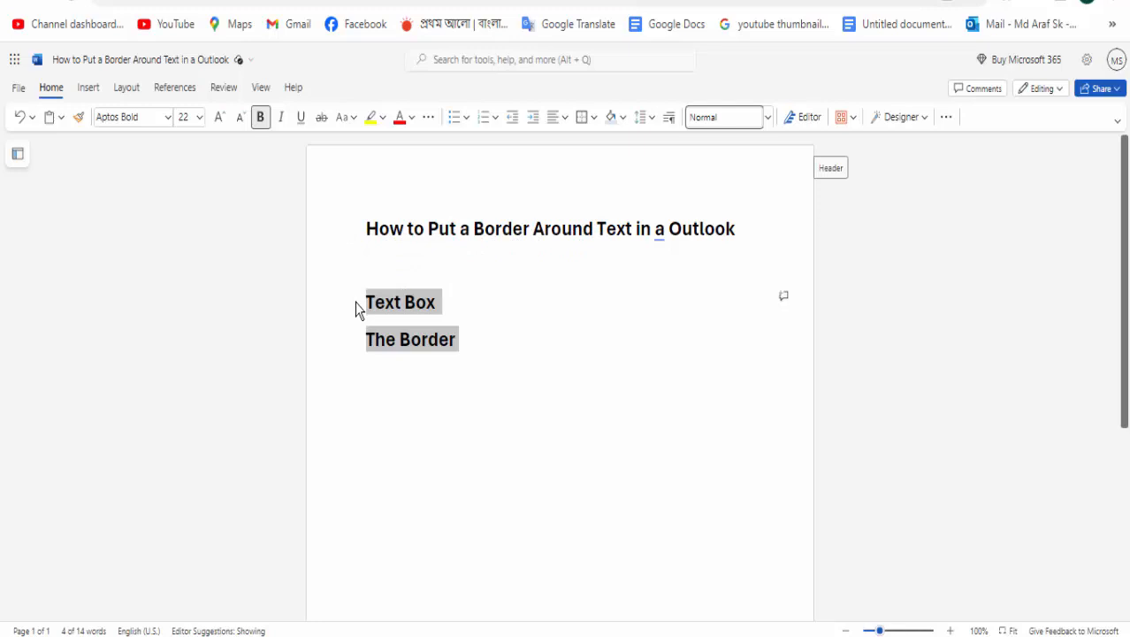
- Start a new blank Drawing canvas from Insert
{"action": "left_click", "coordinate": [87, 87]}
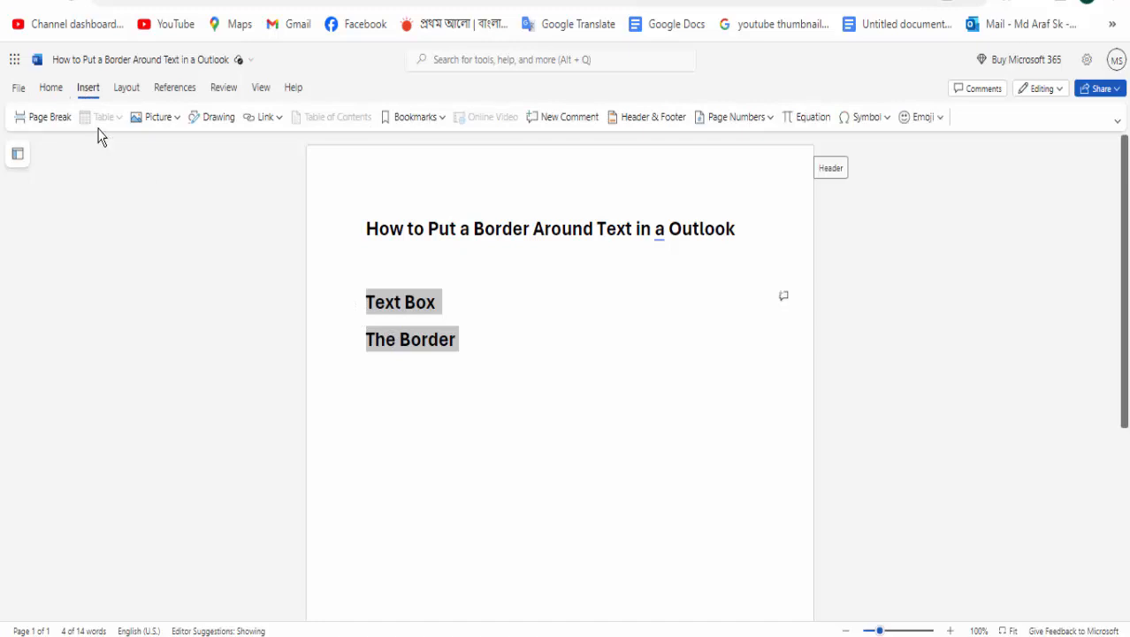
{"action": "left_click", "coordinate": [213, 119]}
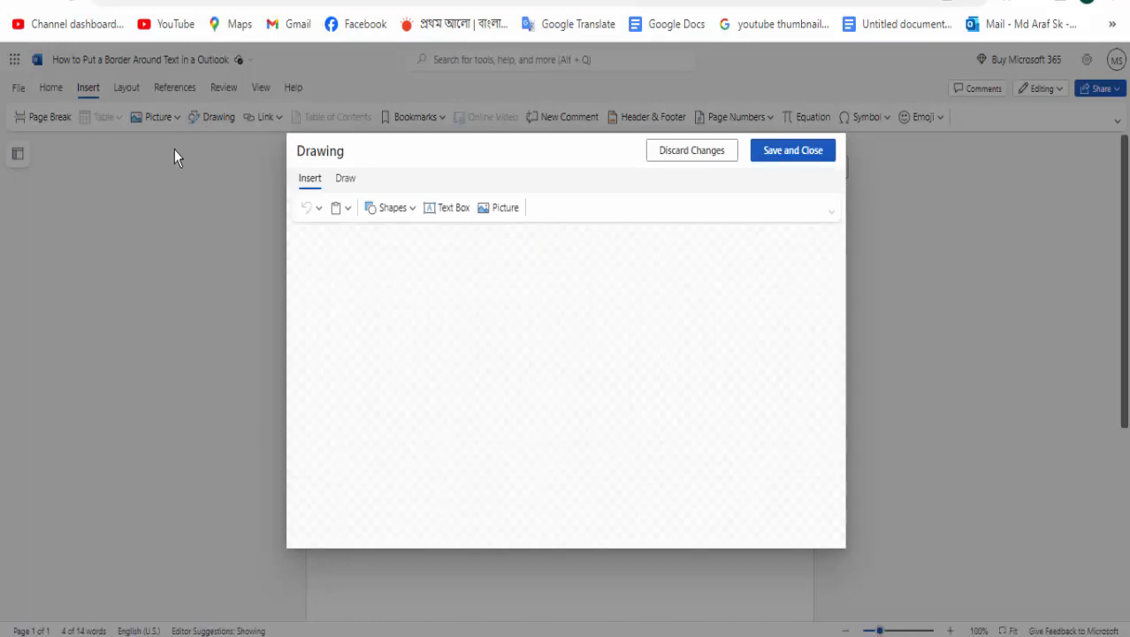
- Draw a text box in the canvas's upper left holding 'Text Box' and 'The Border', selected
{"action": "left_click", "coordinate": [443, 212]}
{"action": "left_click_drag", "start_coordinate": [413, 282], "coordinate": [589, 400]}
{"action": "type", "text": "The Border"}
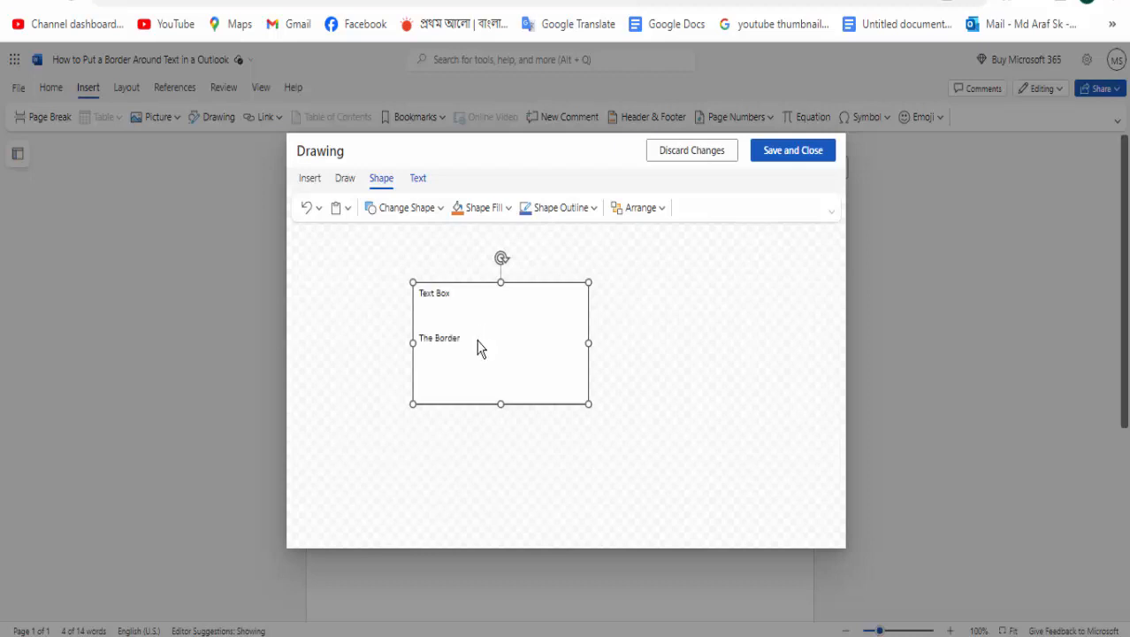
{"action": "left_click_drag", "start_coordinate": [477, 345], "coordinate": [416, 329]}
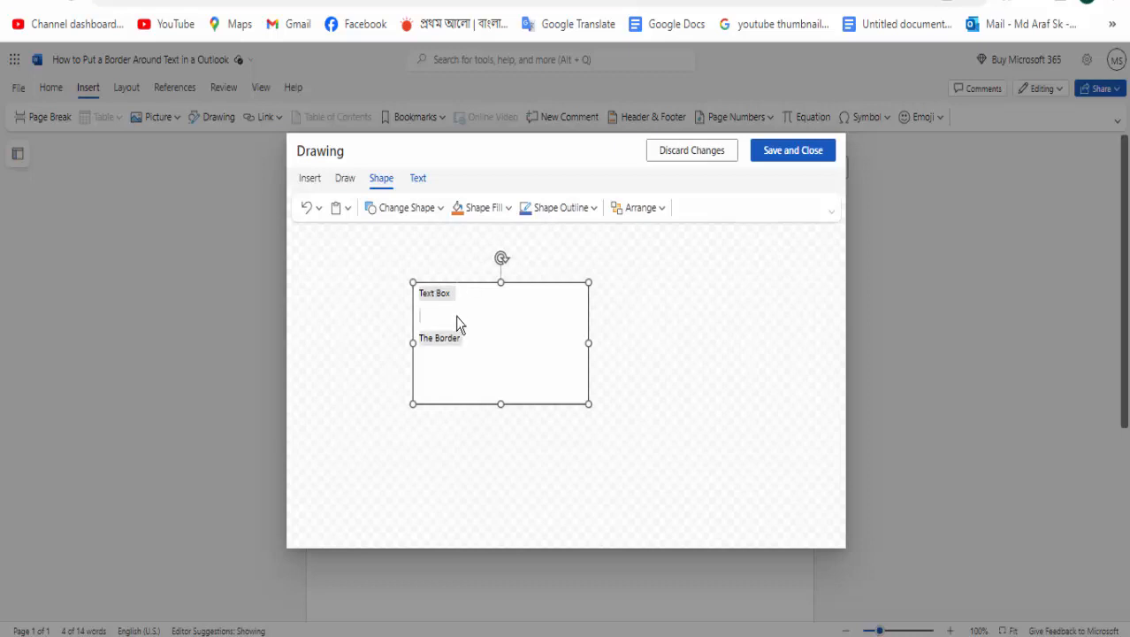
{"action": "key", "text": "ctrl+a"}
- Enlarge the text box words to font size 26
{"action": "left_click", "coordinate": [415, 179]}
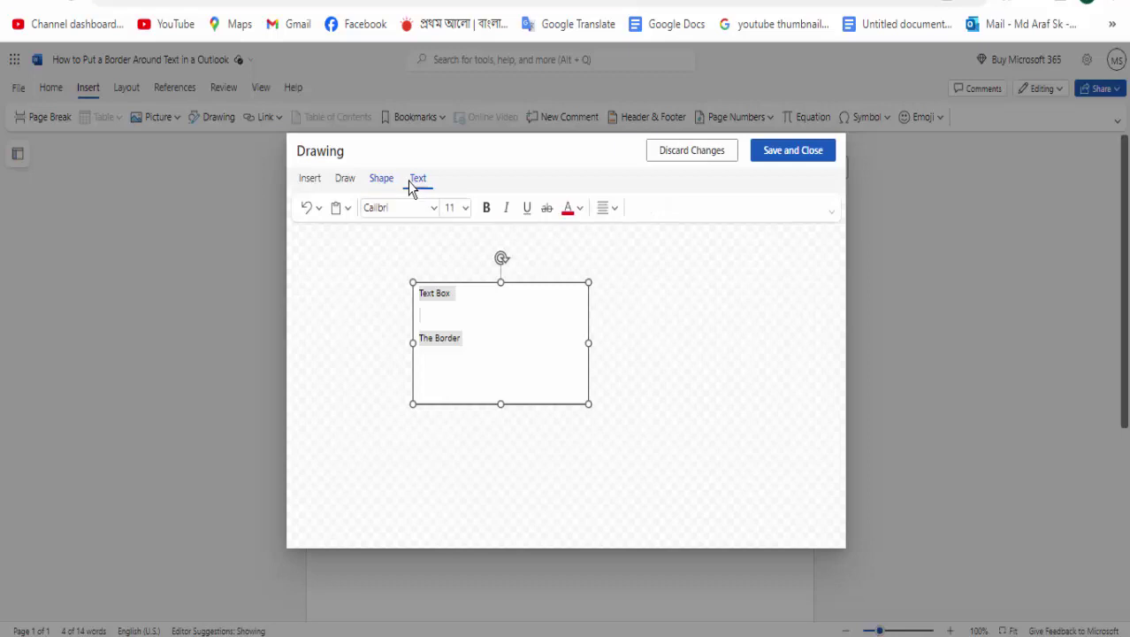
{"action": "left_click", "coordinate": [462, 209]}
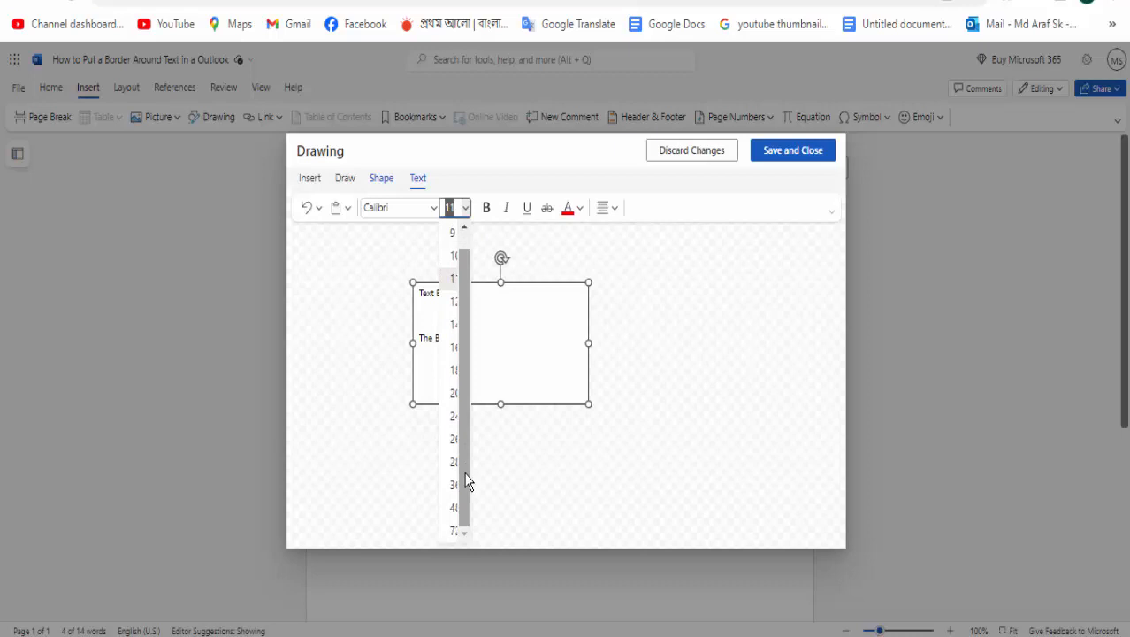
{"action": "scroll", "coordinate": [465, 460], "scroll_direction": "down", "scroll_amount": 1}
{"action": "left_click", "coordinate": [452, 439]}
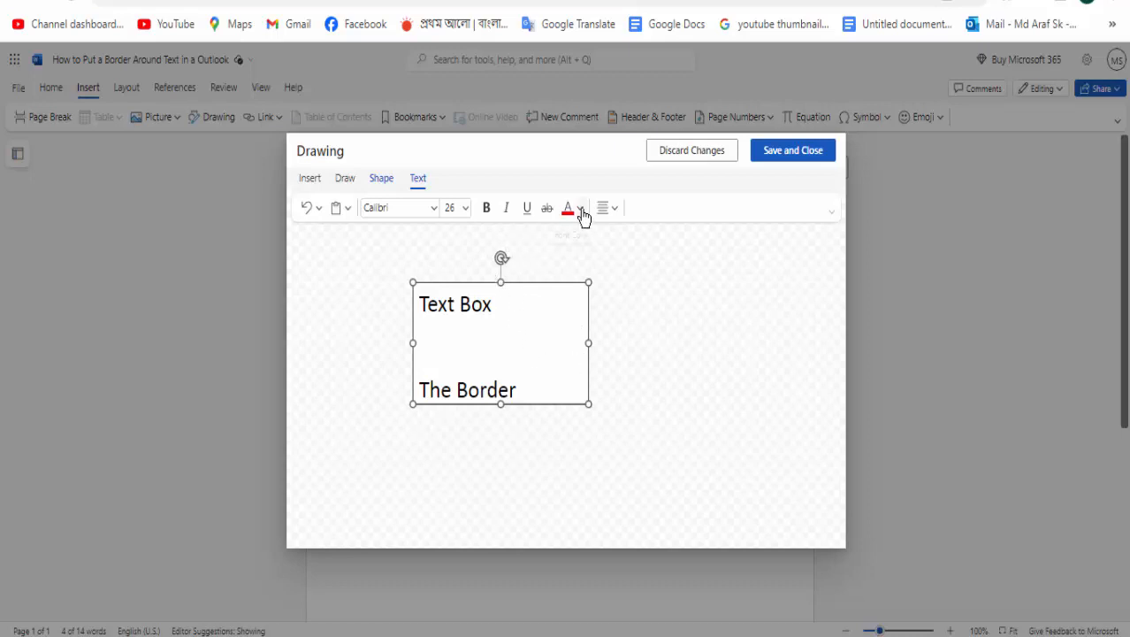
{"action": "left_click", "coordinate": [381, 177]}
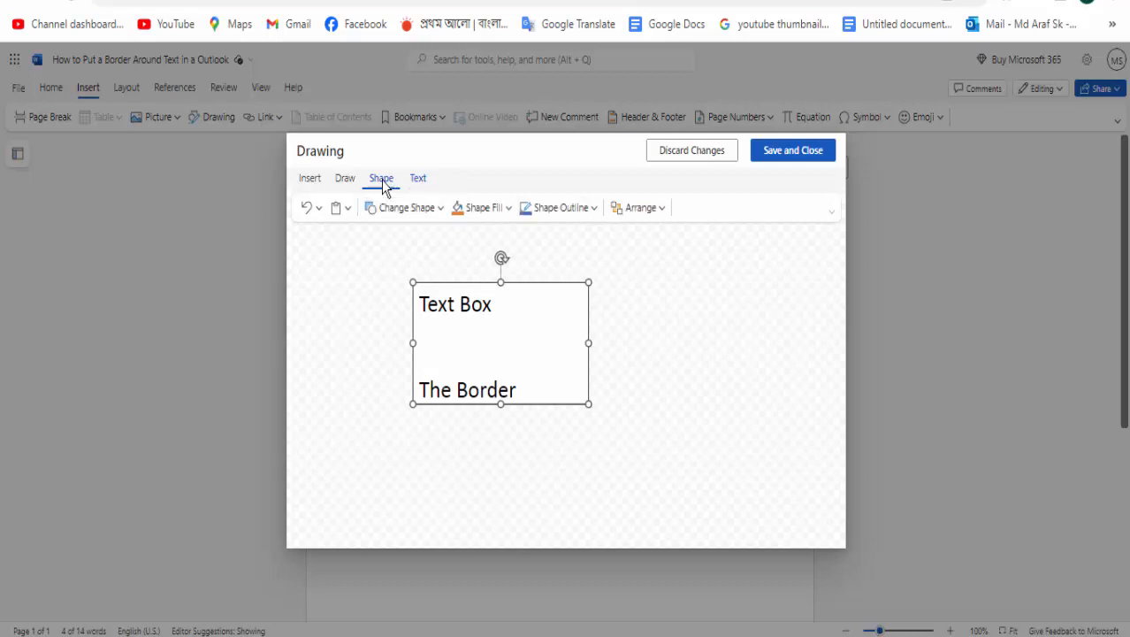
- Give the text box a black Shape Outline with 4½ pt weight, leaving the fill unchanged
{"action": "left_click", "coordinate": [510, 210]}
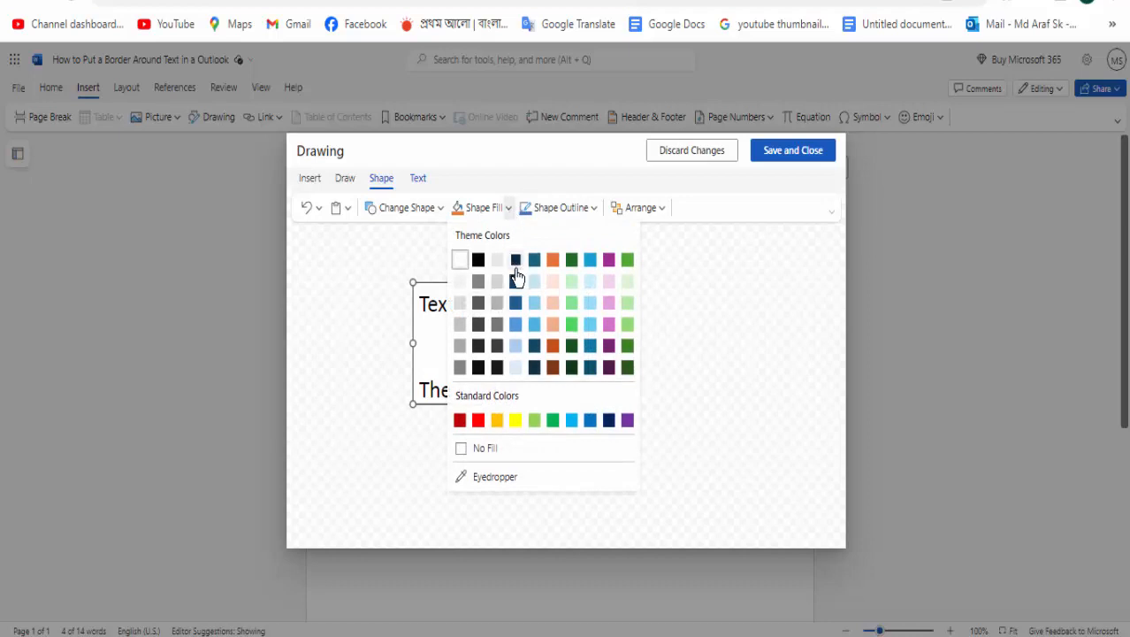
{"action": "left_click", "coordinate": [566, 217]}
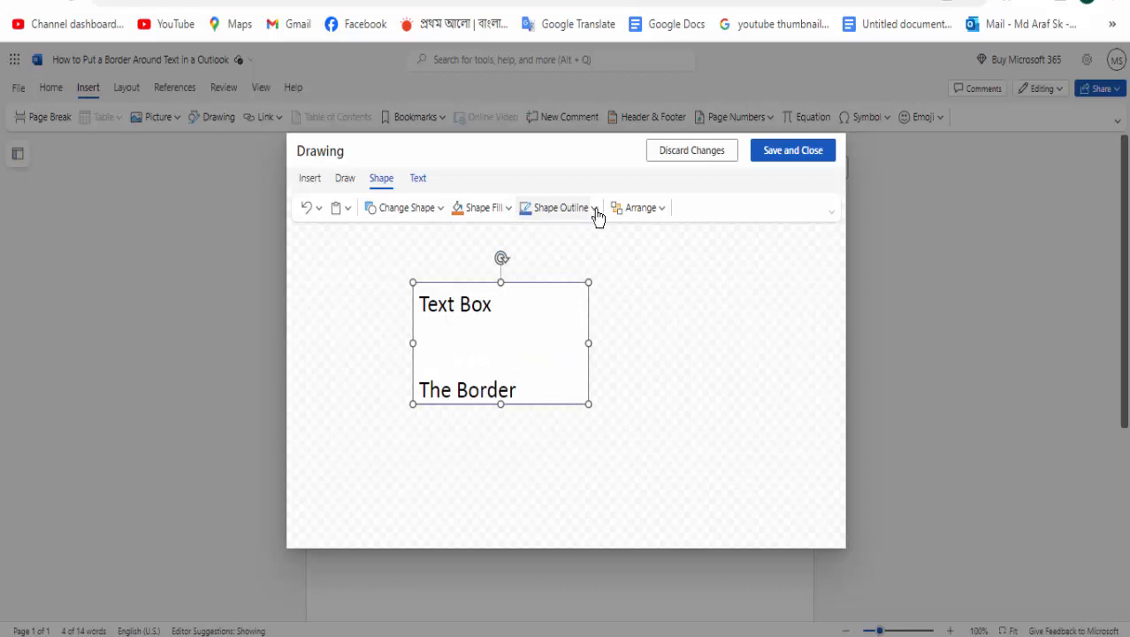
{"action": "left_click", "coordinate": [596, 209]}
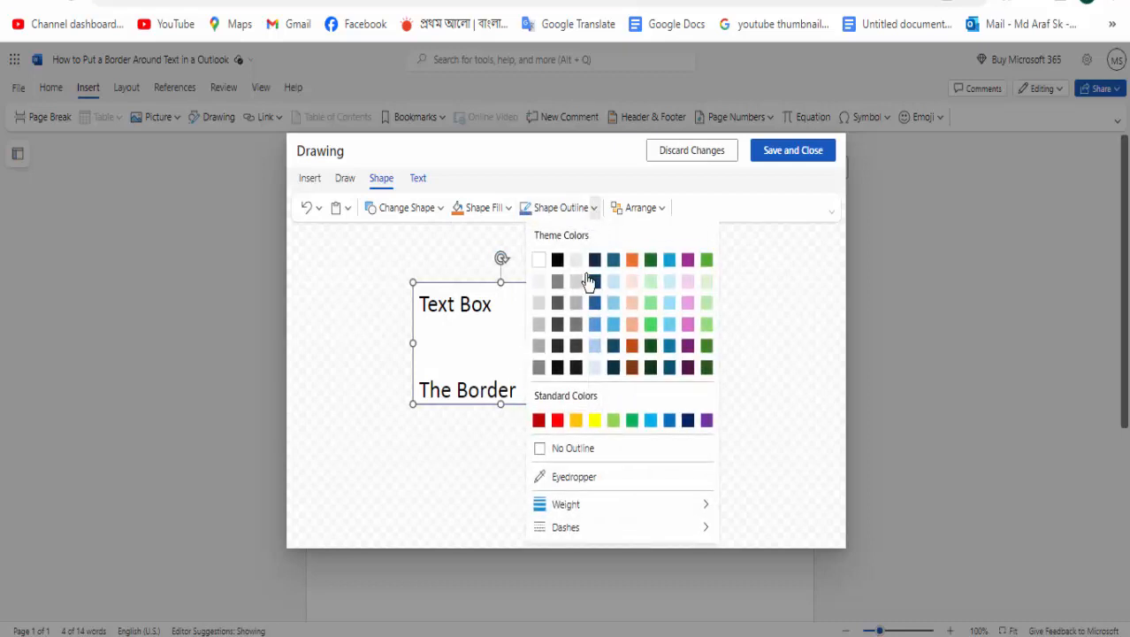
{"action": "left_click", "coordinate": [557, 259]}
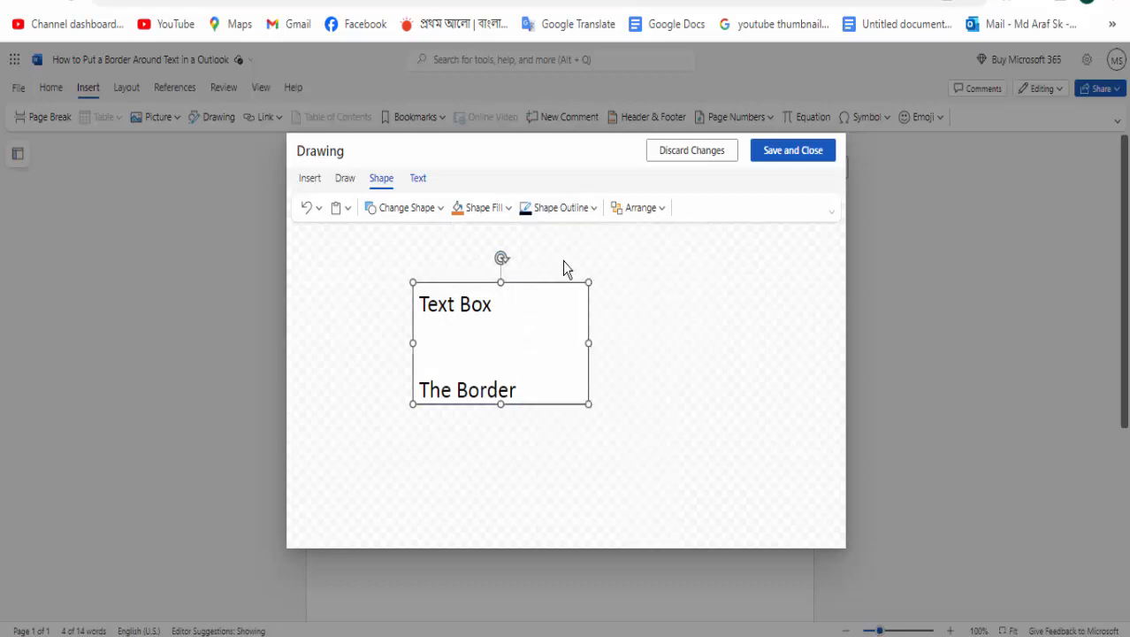
{"action": "left_click", "coordinate": [595, 209]}
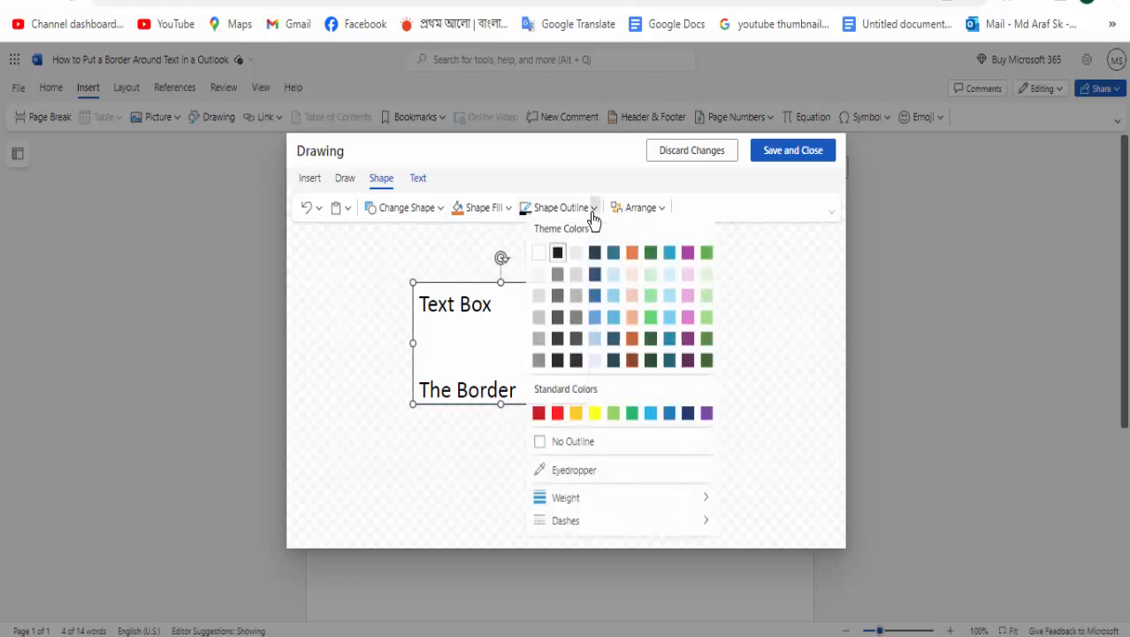
{"action": "mouse_move", "coordinate": [619, 505]}
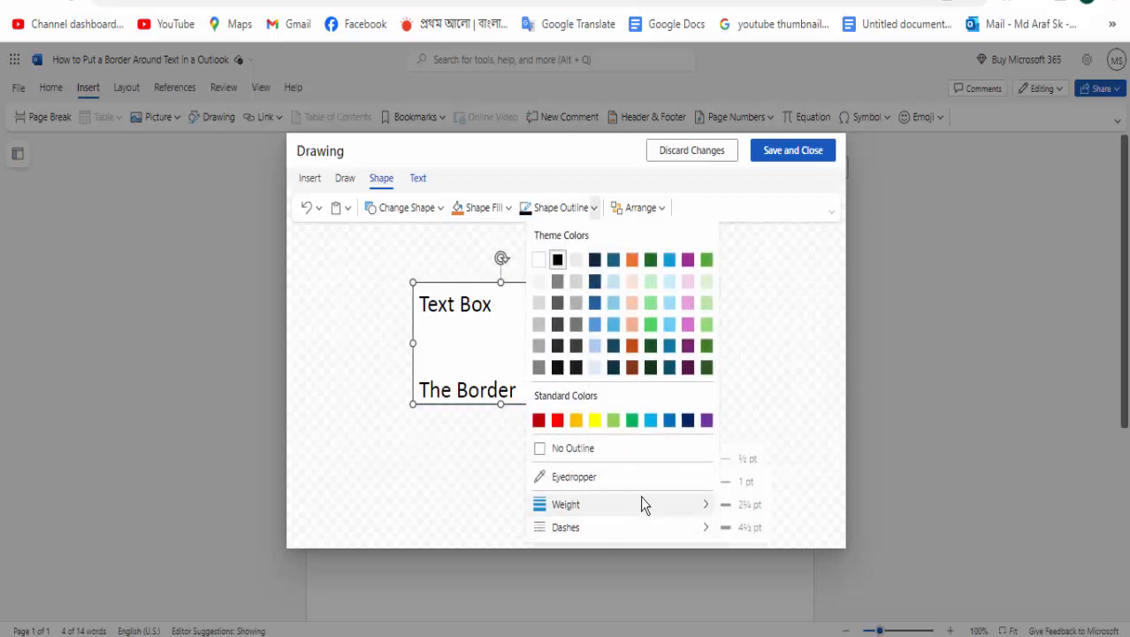
{"action": "left_click", "coordinate": [745, 531]}
{"action": "left_click", "coordinate": [720, 495]}
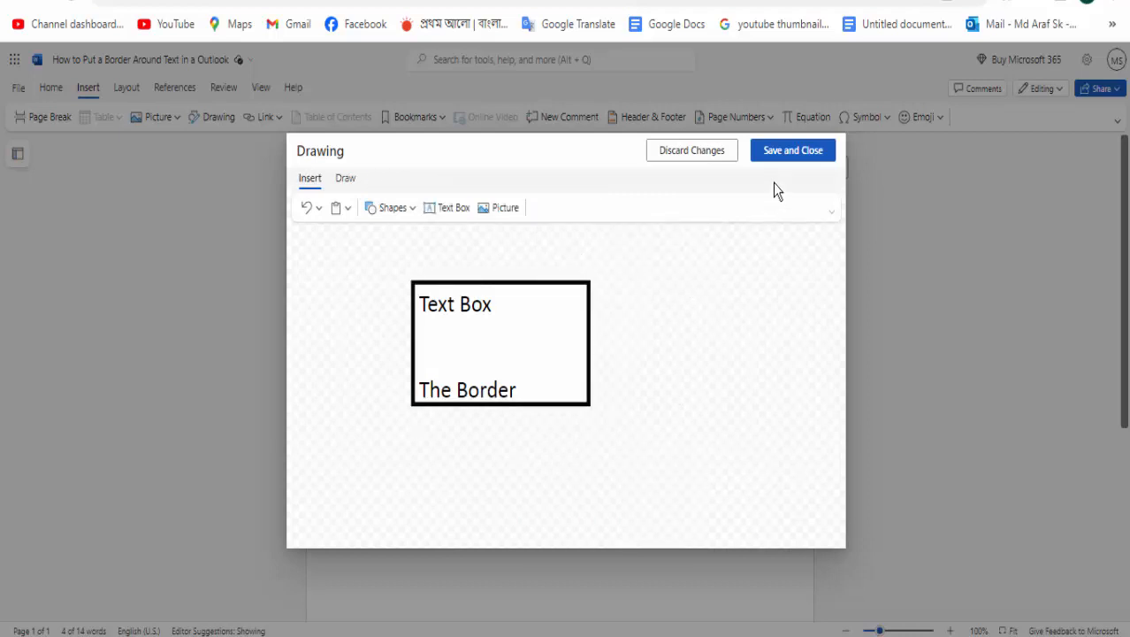
- Save and close the drawing so the bordered text box sits beneath the heading
{"action": "left_click", "coordinate": [793, 151]}
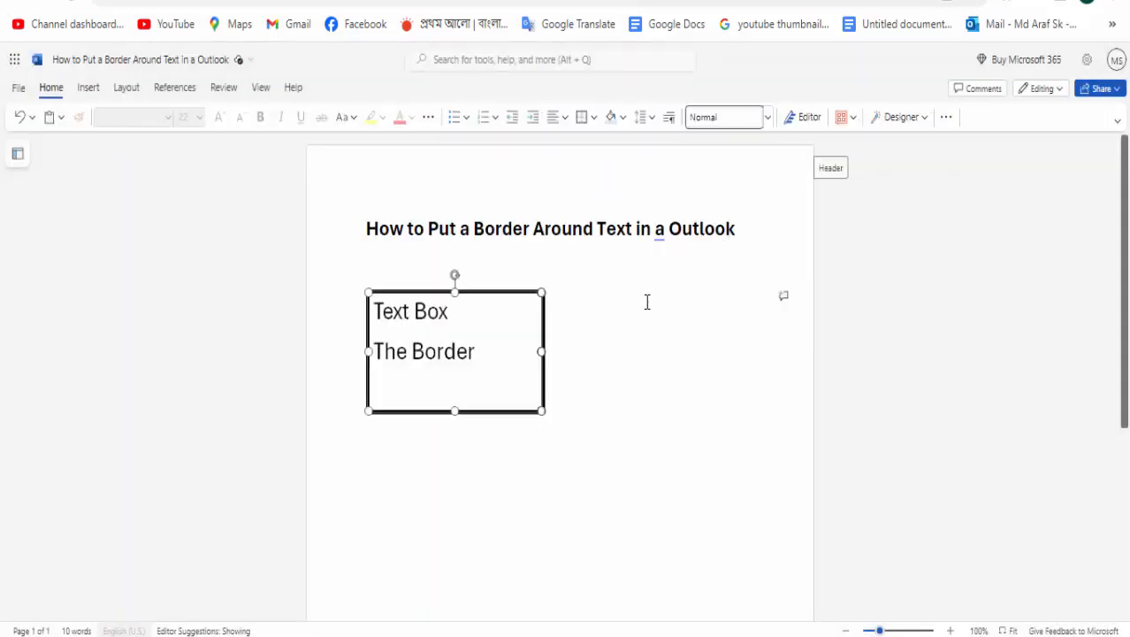
{"action": "left_click", "coordinate": [604, 358]}
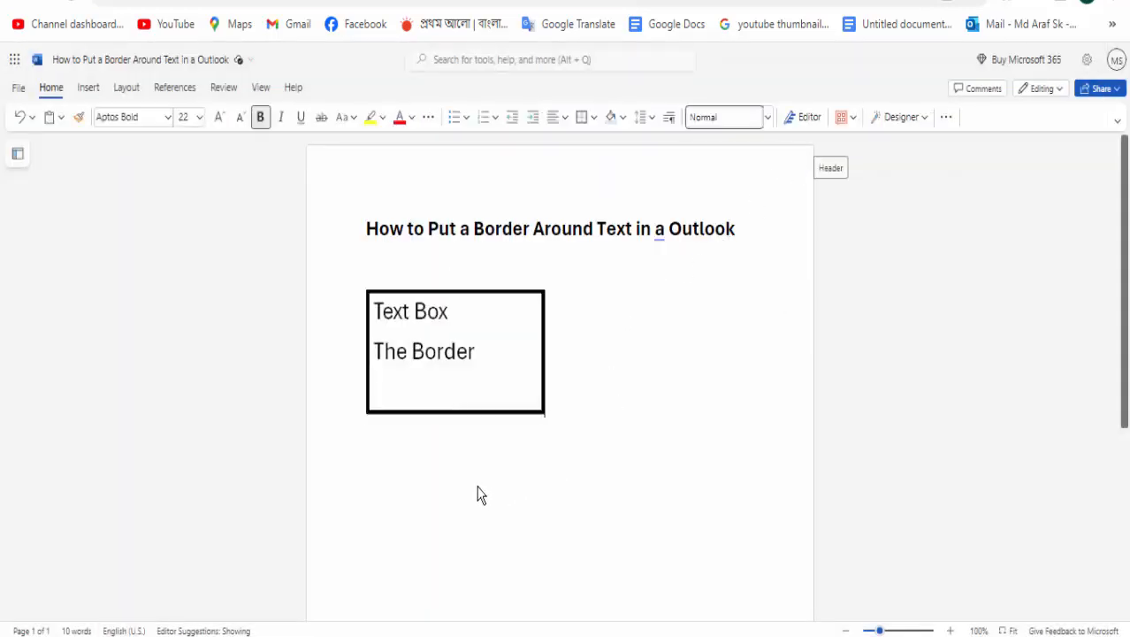